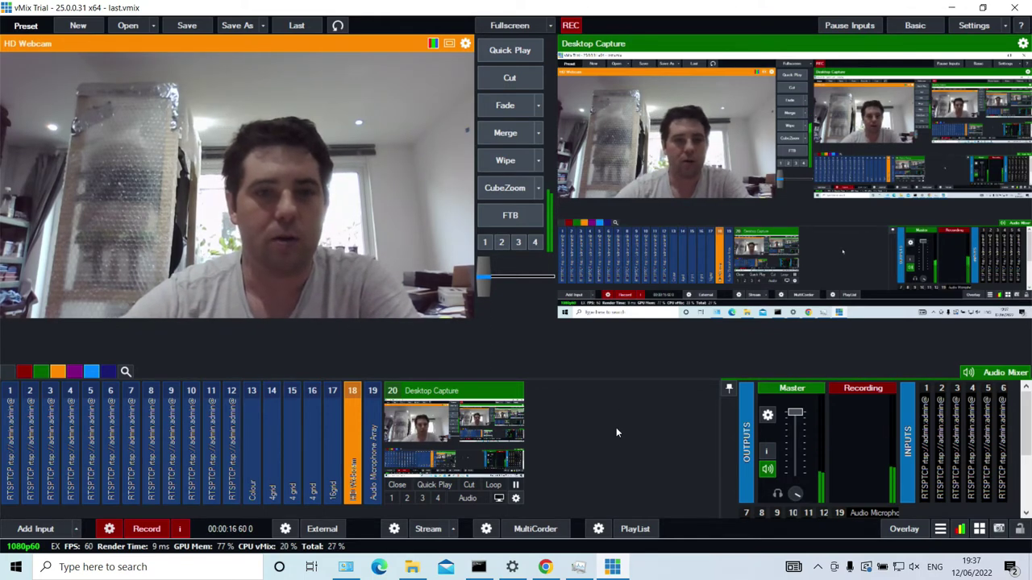
Start a new Stream / SRT input and show the list of stream types
click(72, 528)
click(63, 529)
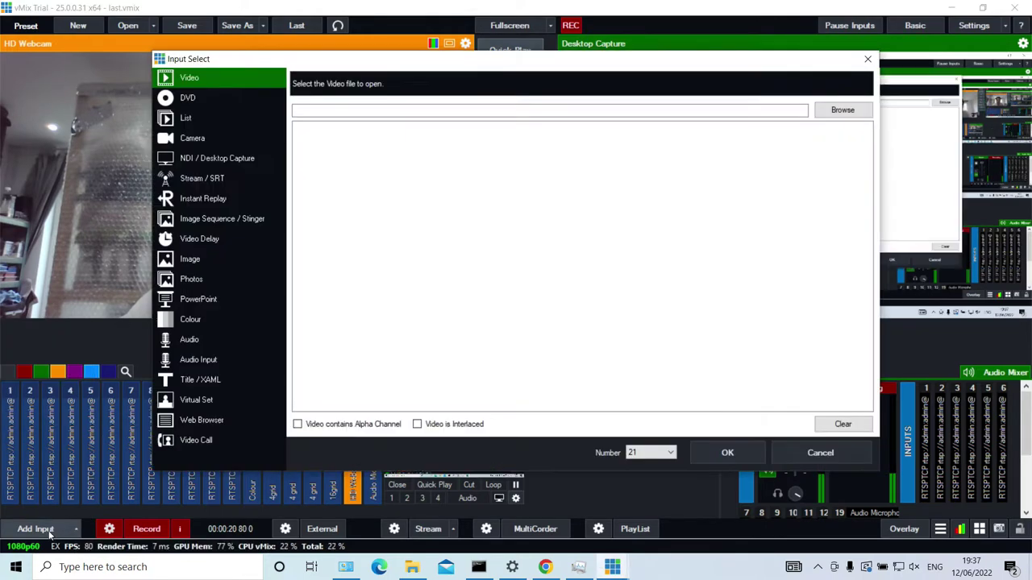
drag(401, 61, 392, 91)
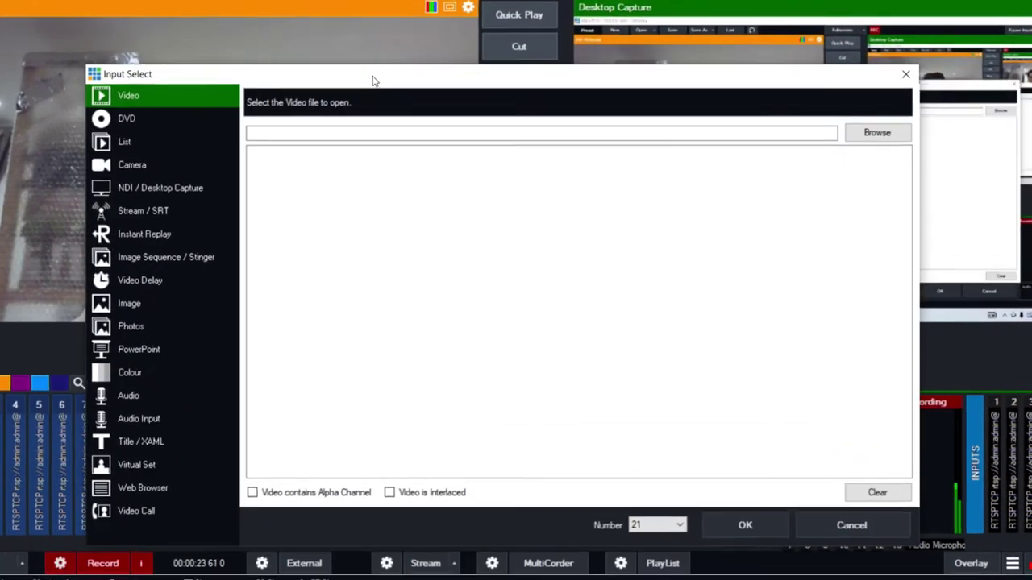
click(84, 196)
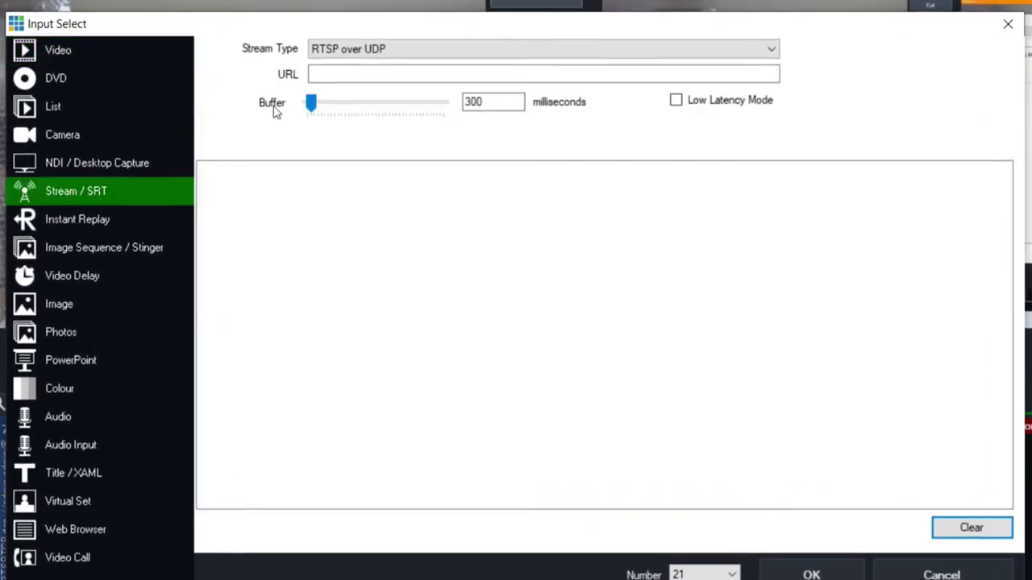
click(342, 48)
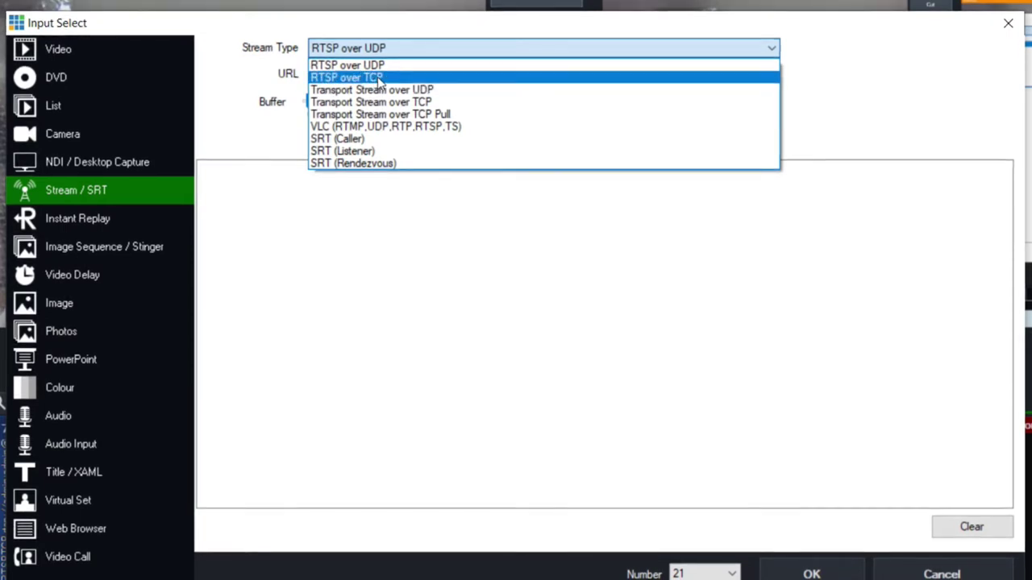
Choose RTSP over TCP, enter the 192.168.0.210 camera's rtsp:// address with its login, and shorten the buffer below 300 ms
click(379, 79)
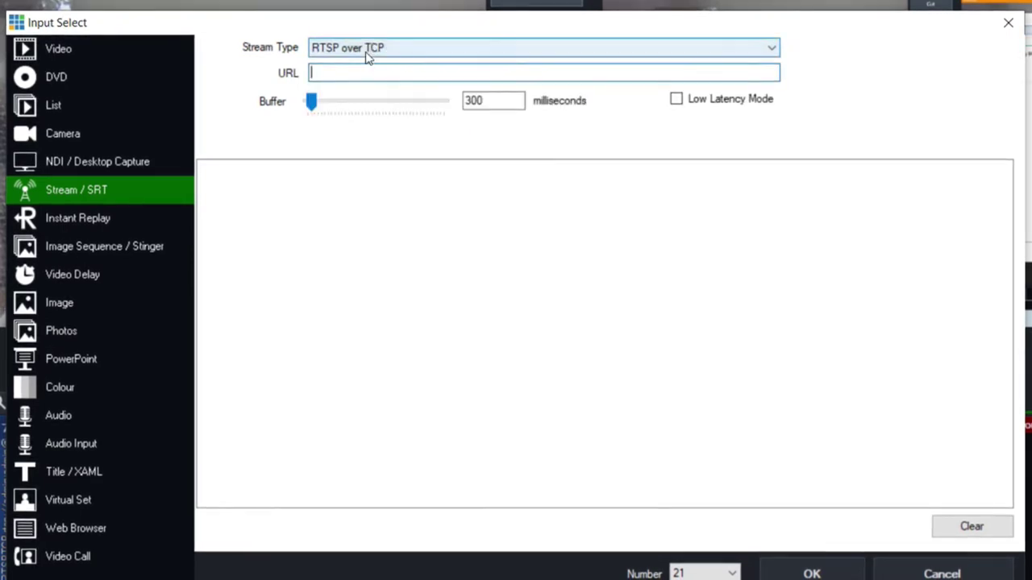
click(392, 74)
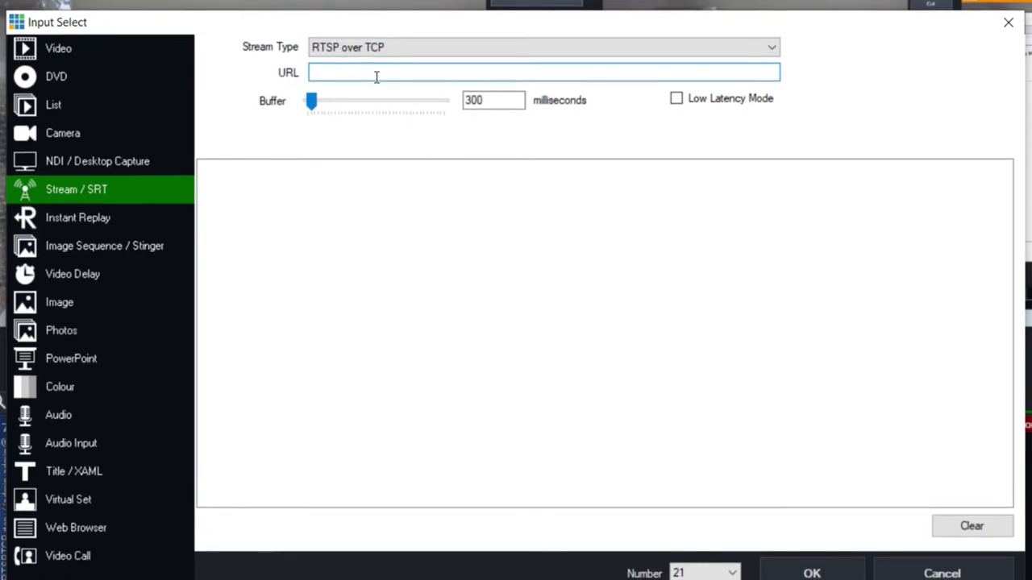
text(rt)
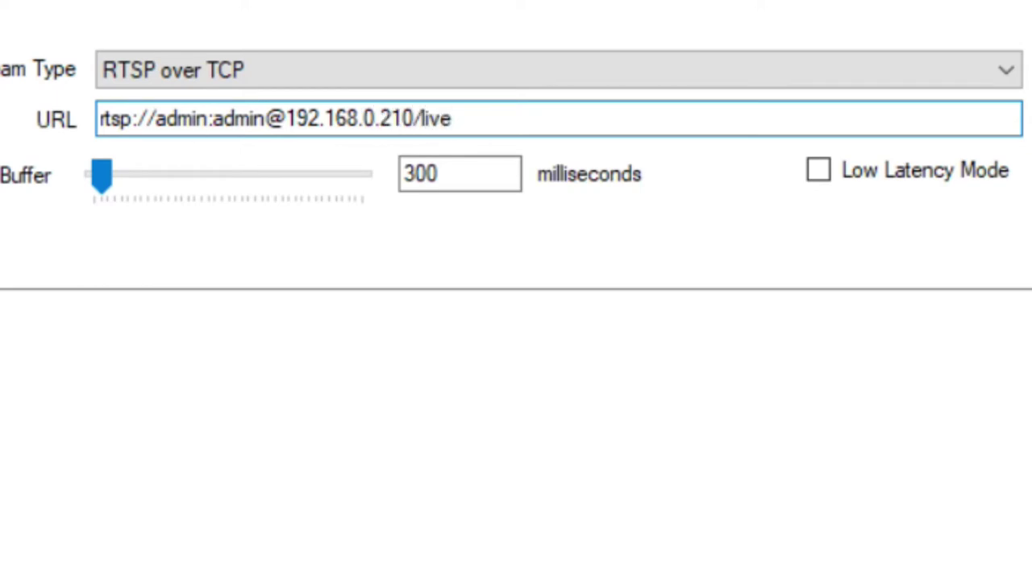
drag(455, 118, 83, 112)
click(527, 116)
click(467, 174)
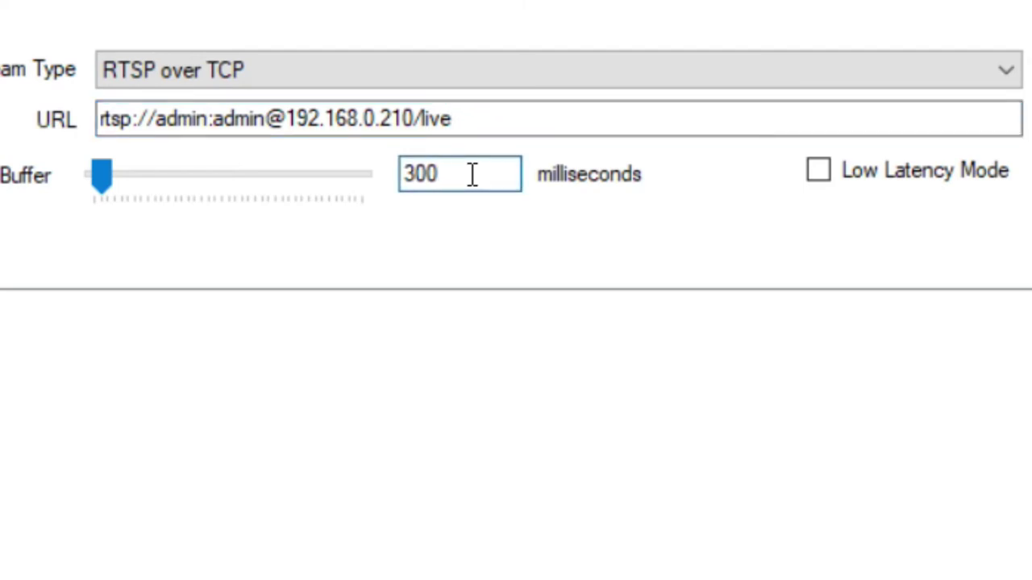
key(BackSpace)
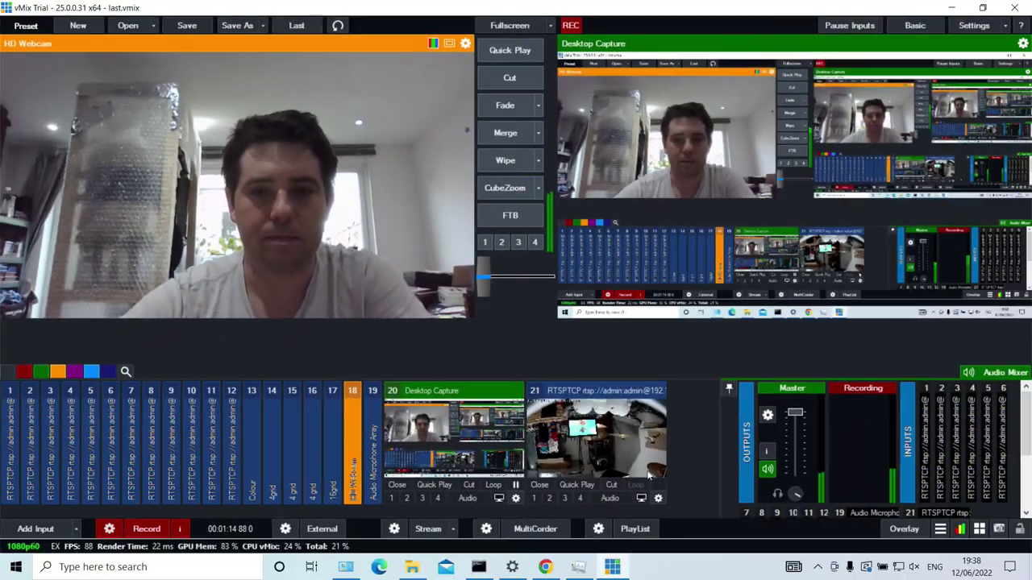
click(649, 474)
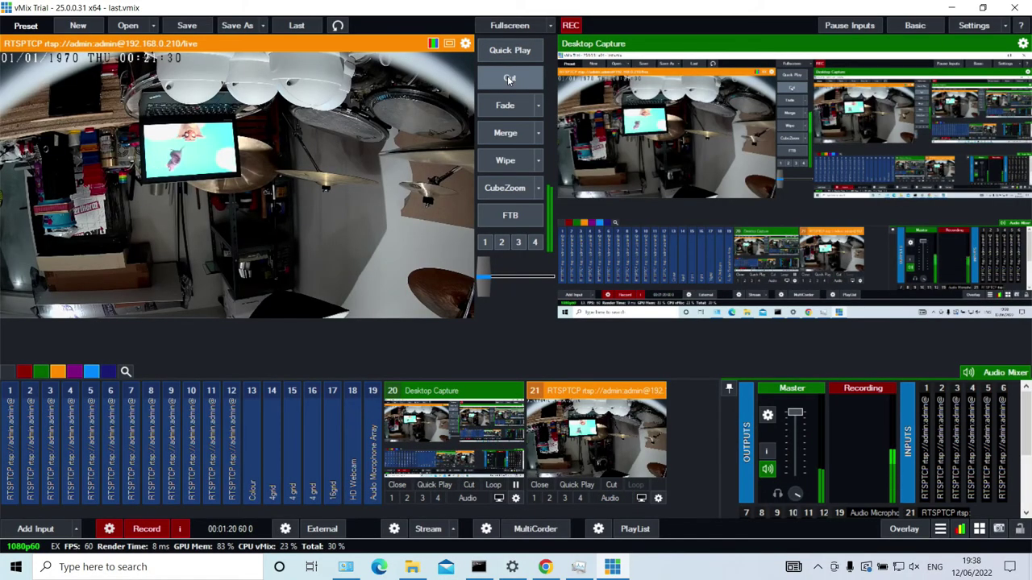
click(349, 431)
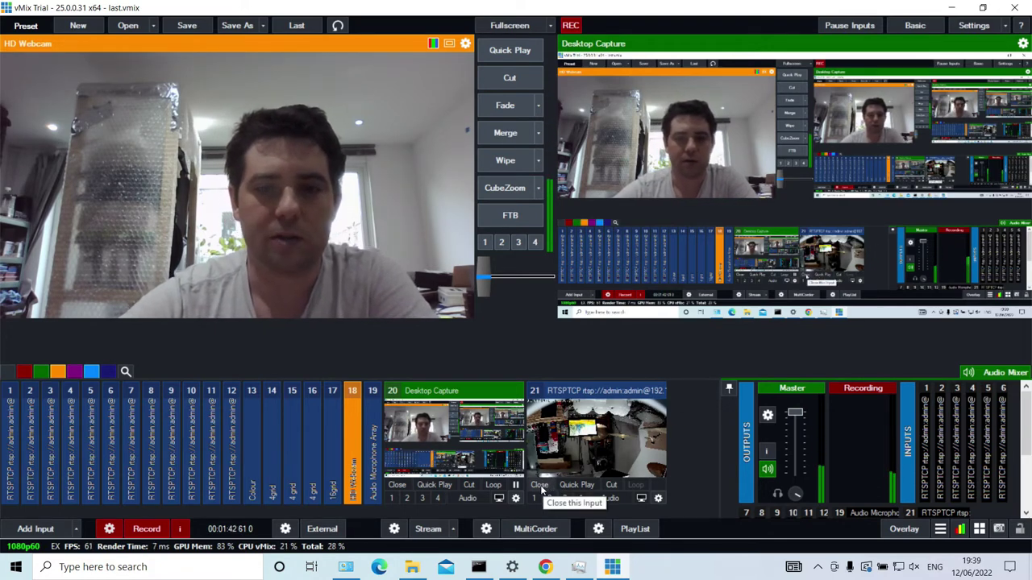
Remove camera input 21 and preview camera inputs 1 through 6
click(540, 486)
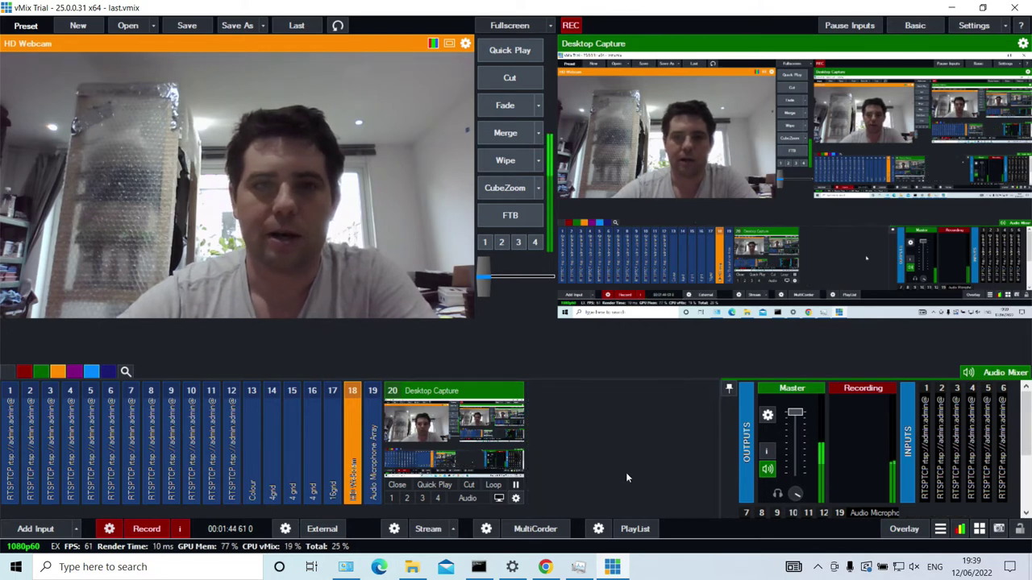
click(9, 435)
click(30, 427)
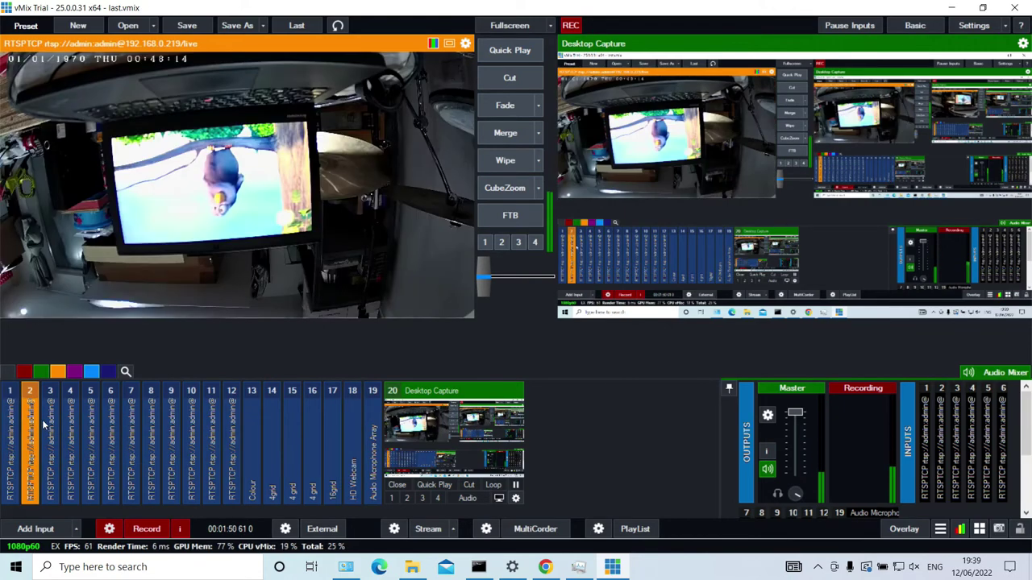
click(50, 429)
click(72, 431)
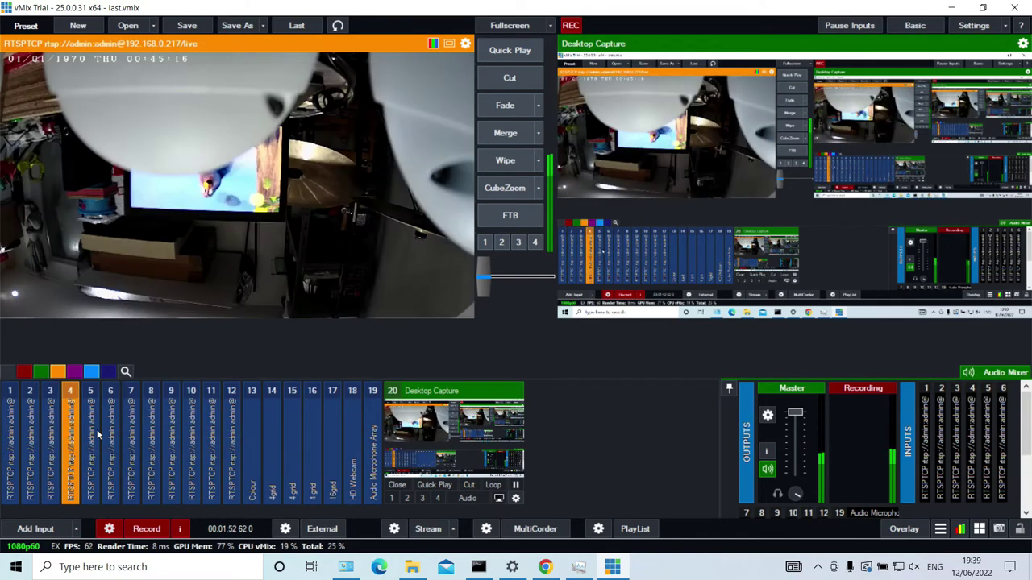
click(90, 431)
click(111, 427)
Preview camera inputs 7 through 12, ending on the first 4grid layout
click(130, 427)
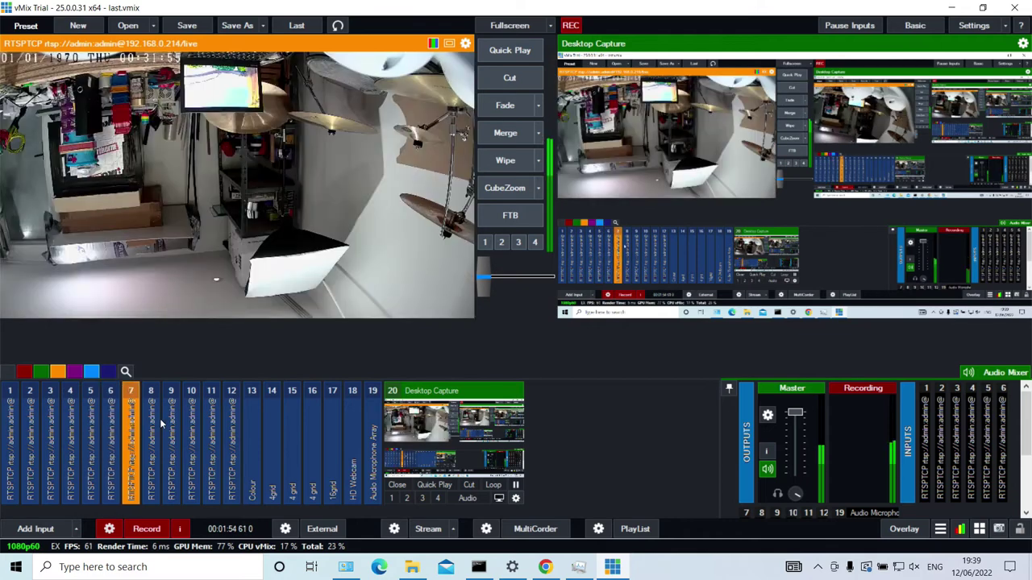
click(151, 428)
click(171, 426)
click(191, 425)
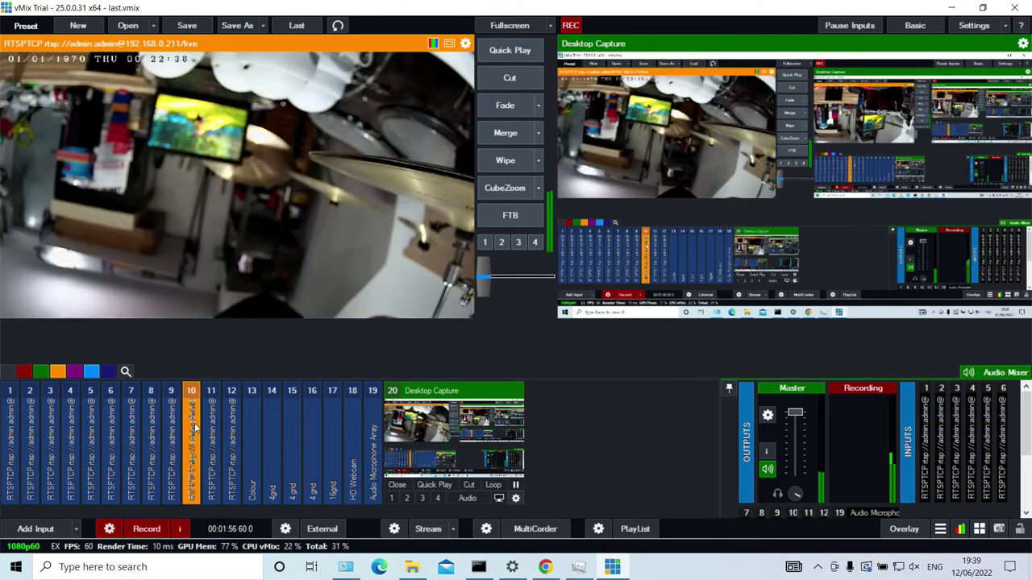
click(211, 425)
click(232, 426)
click(253, 436)
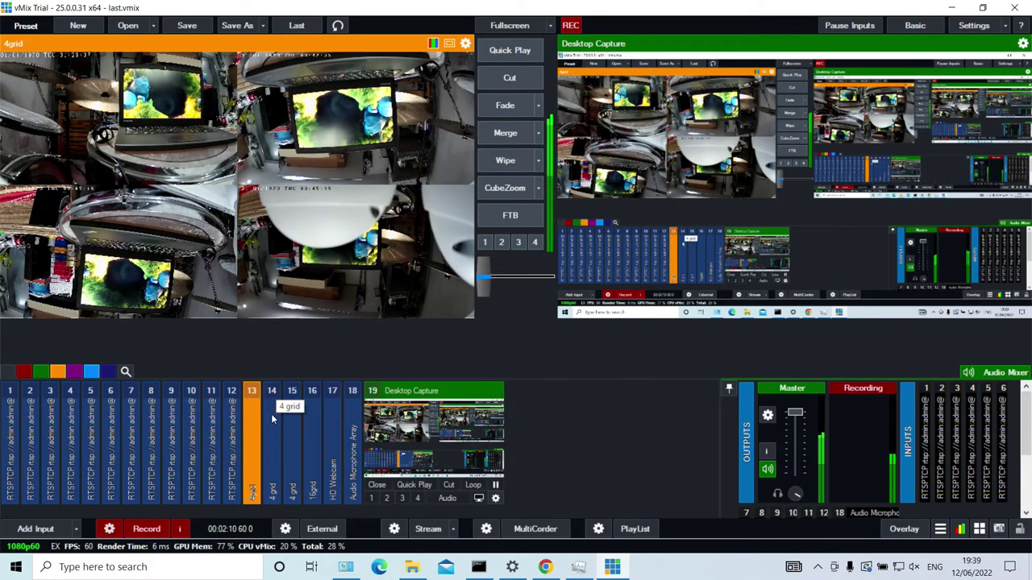
Preview the second and third 4-camera grids, then the 16grid multiview with the webcam
click(273, 424)
click(296, 425)
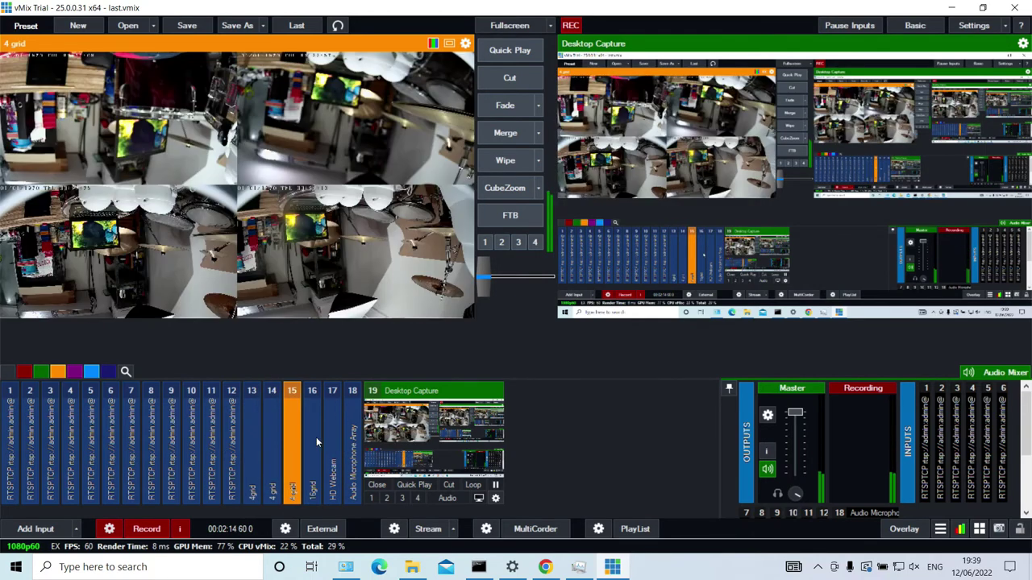
click(319, 432)
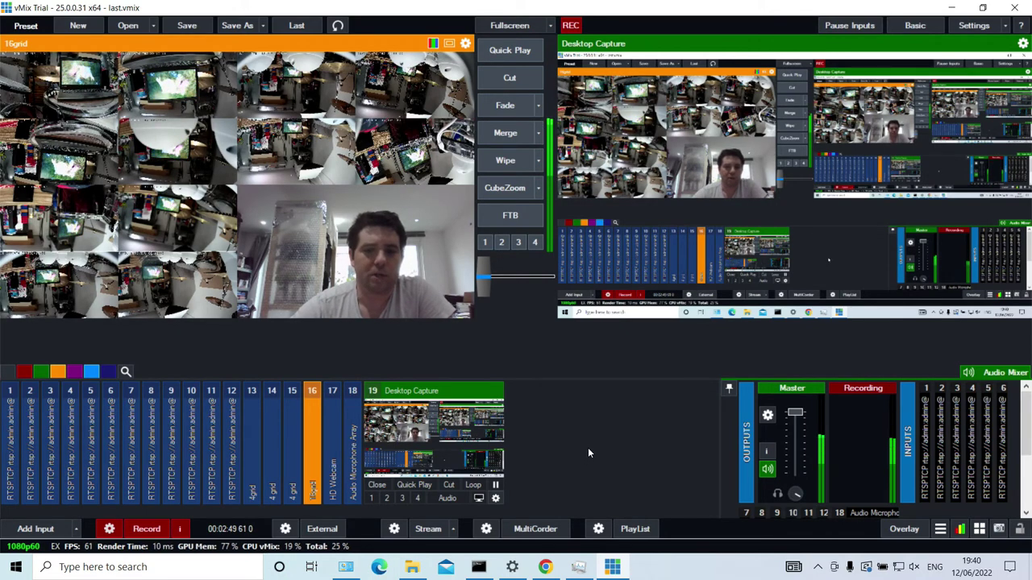
Place Task Manager beside vMix and review CPU, memory and Intel UHD GPU load (31%)
click(577, 568)
mouse_move(769, 128)
mouse_down()
mouse_move(242, 137)
mouse_move(749, 124)
mouse_move(686, 161)
mouse_move(773, 120)
mouse_up()
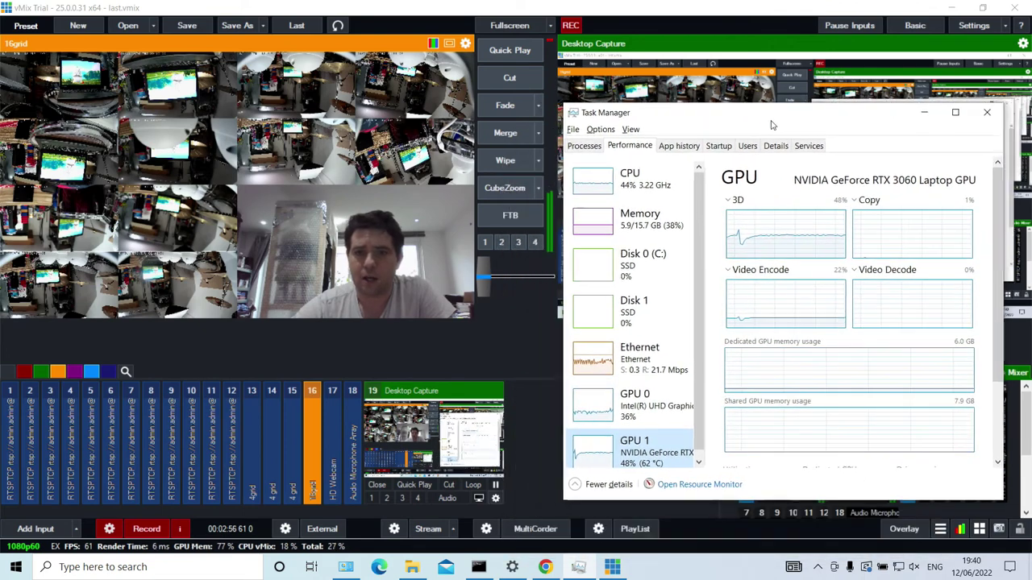
click(658, 185)
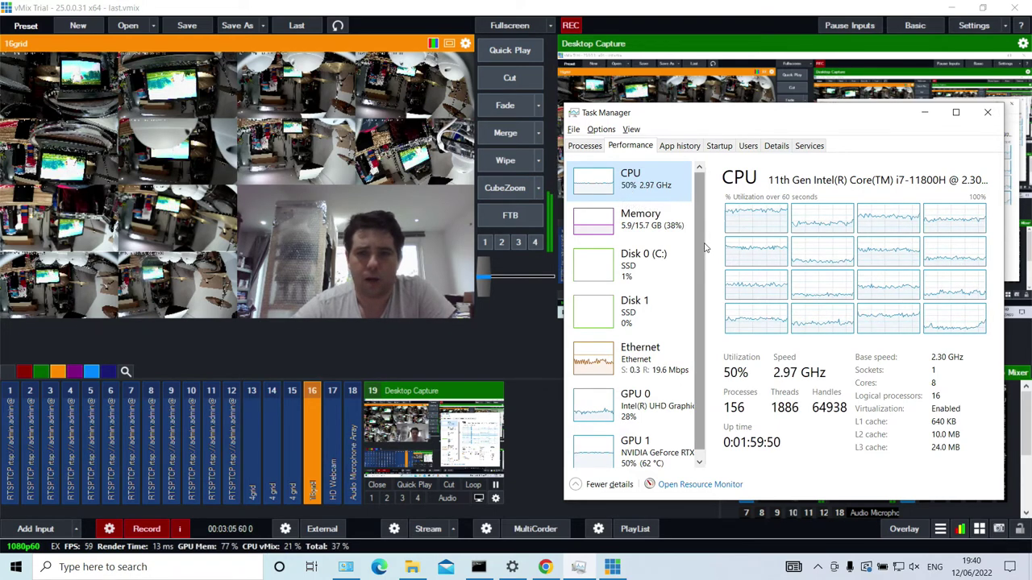
scroll(673, 229, down, 1)
click(667, 236)
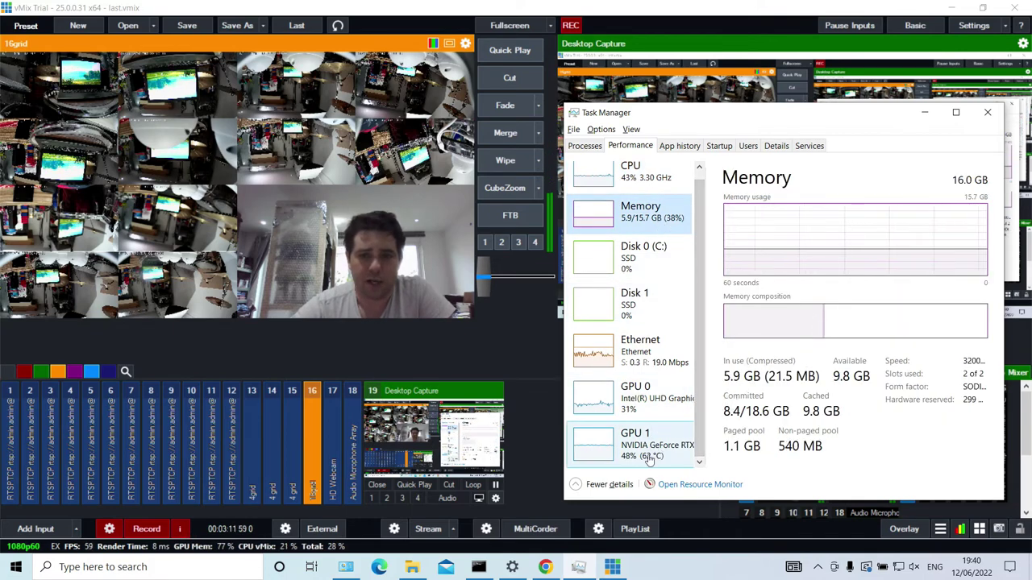
click(647, 412)
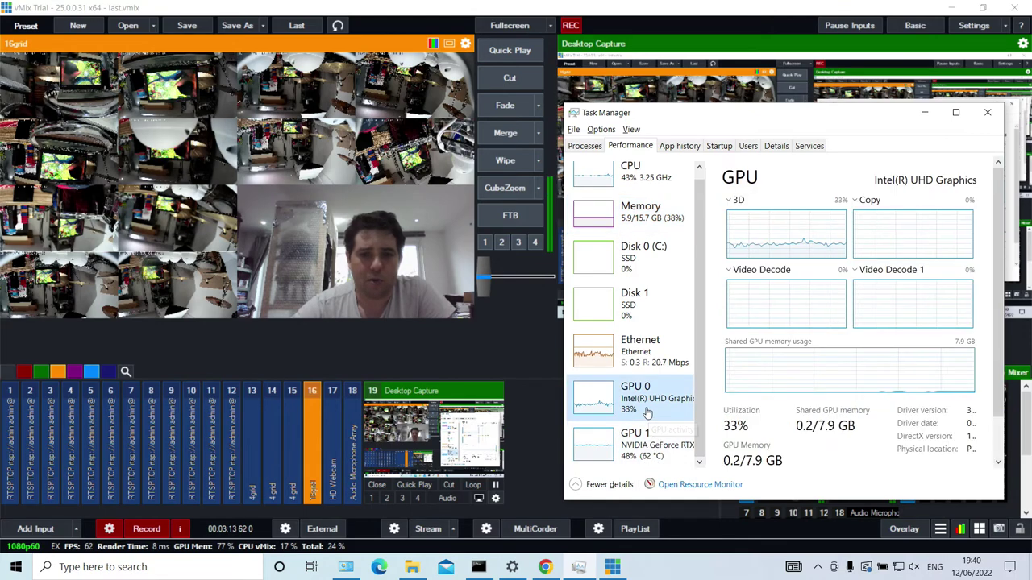
Check the NVIDIA RTX 3060 load and temperature, then Ethernet throughput (24.1 Mbps received)
click(653, 456)
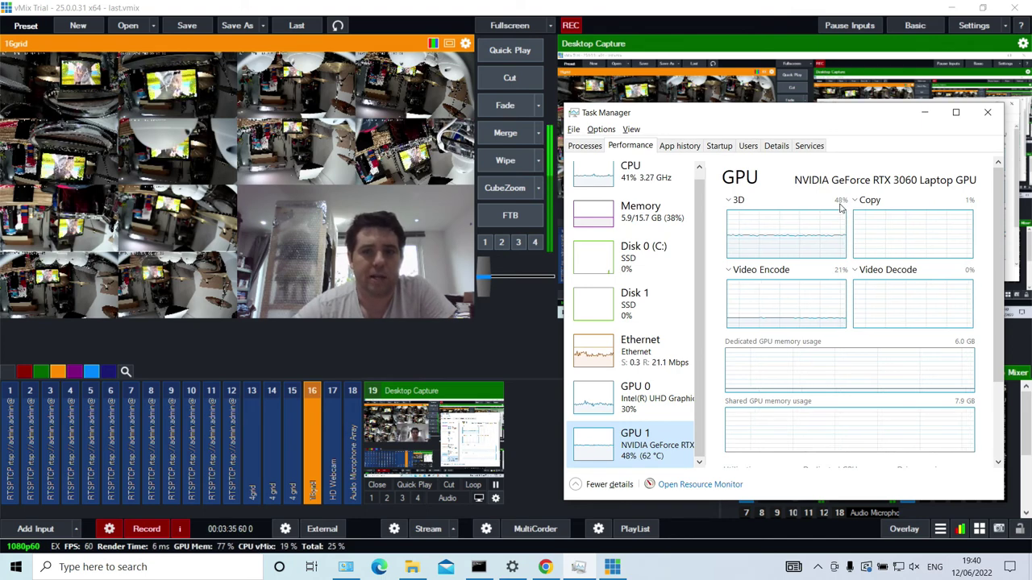
scroll(996, 234, down, 5)
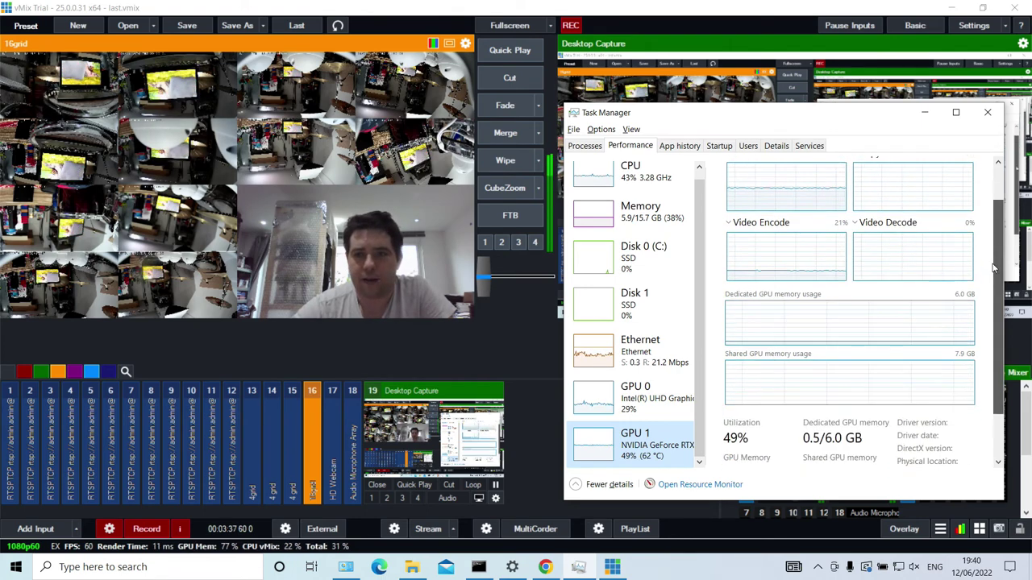
scroll(988, 239, up, 4)
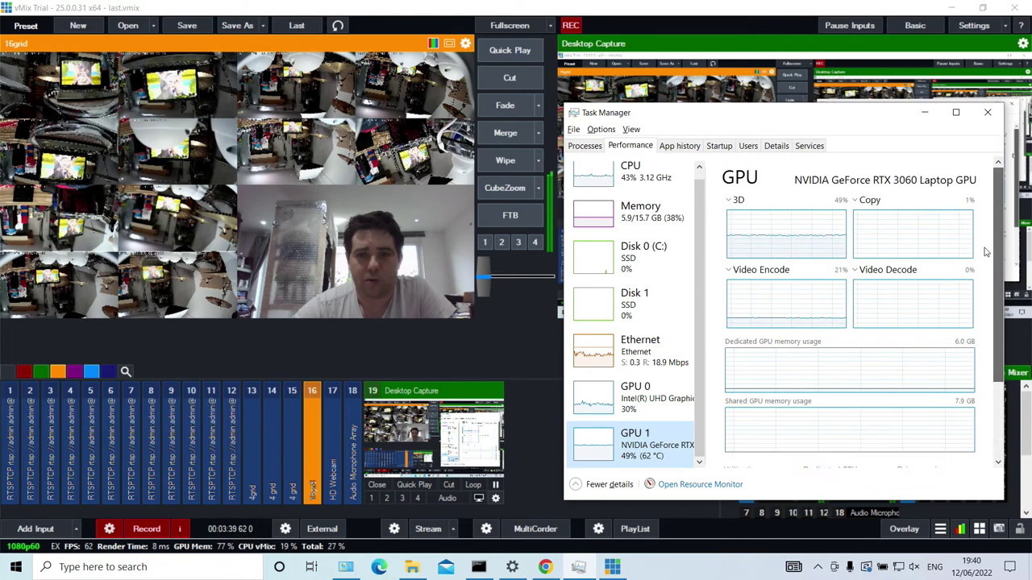
scroll(989, 339, down, 1)
scroll(992, 373, down, 1)
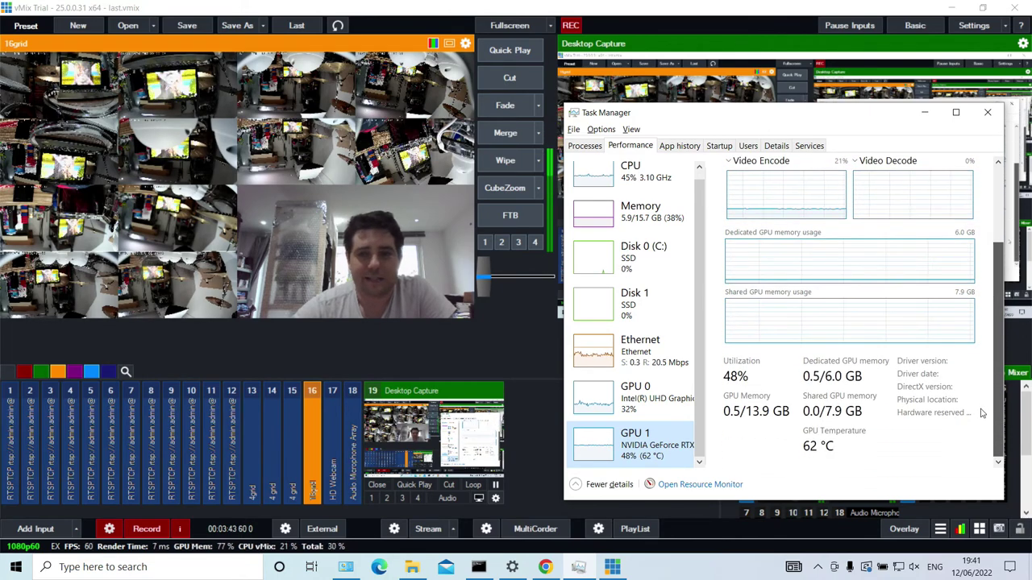
scroll(982, 413, up, 2)
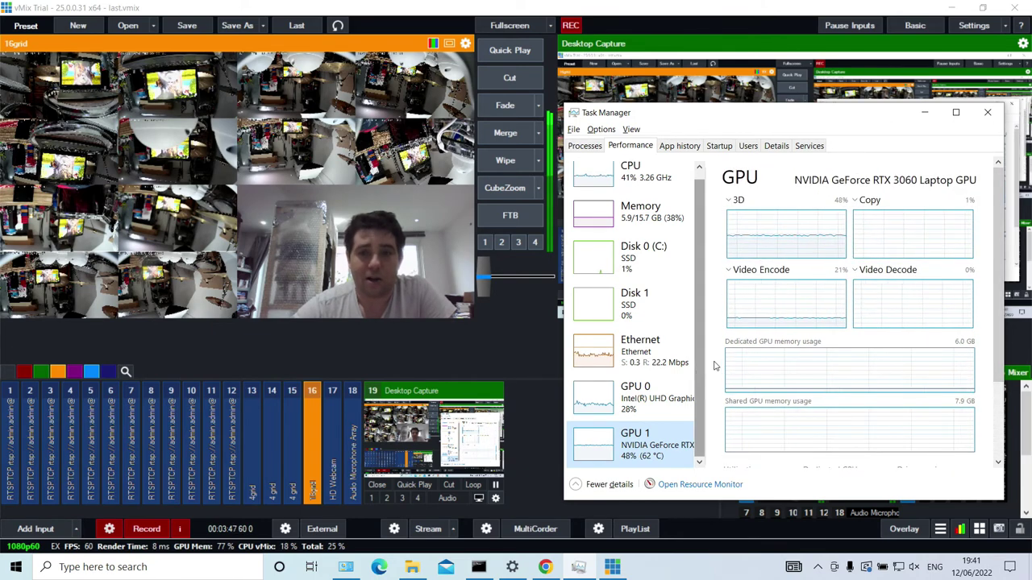
click(656, 357)
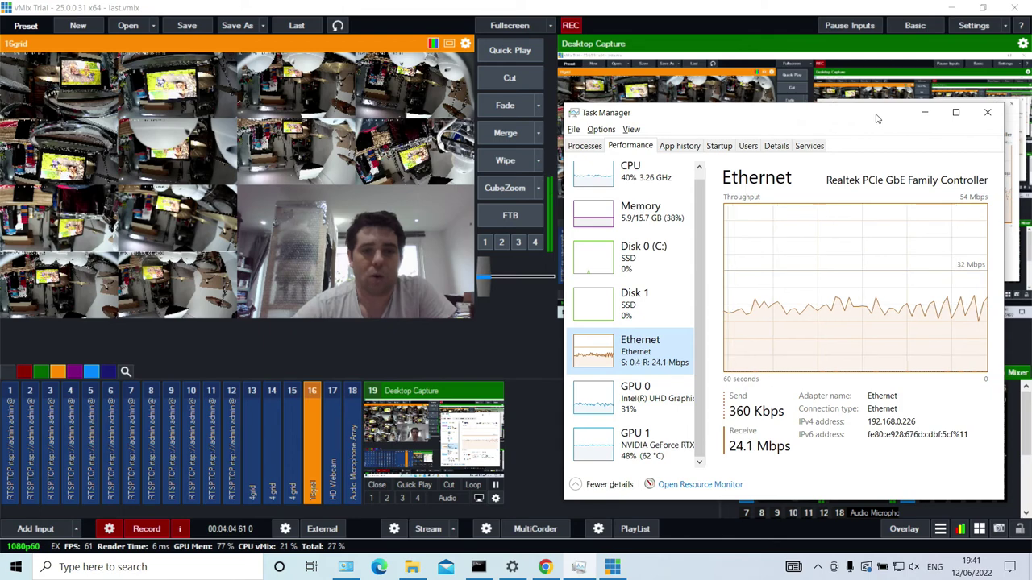
click(593, 434)
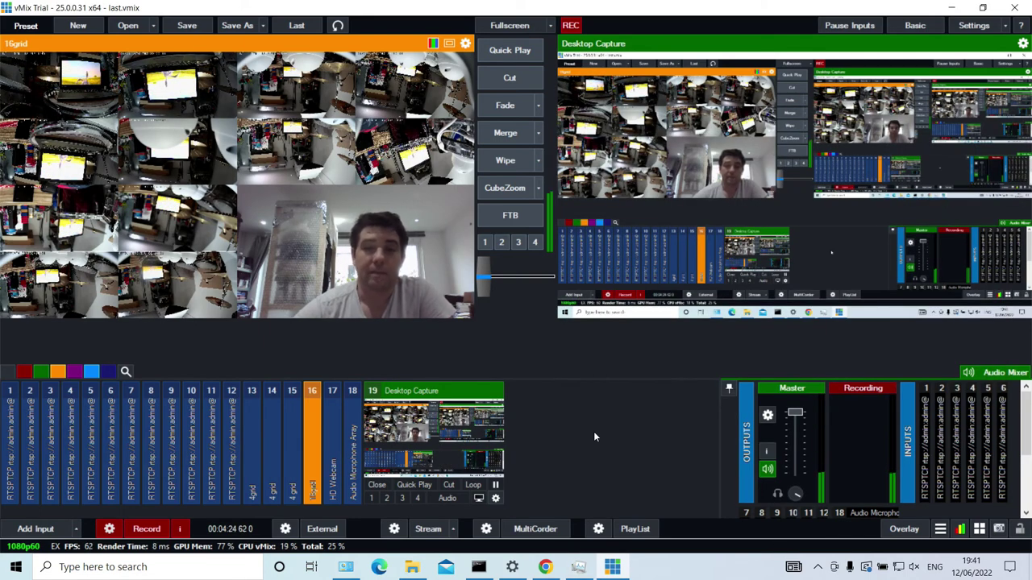